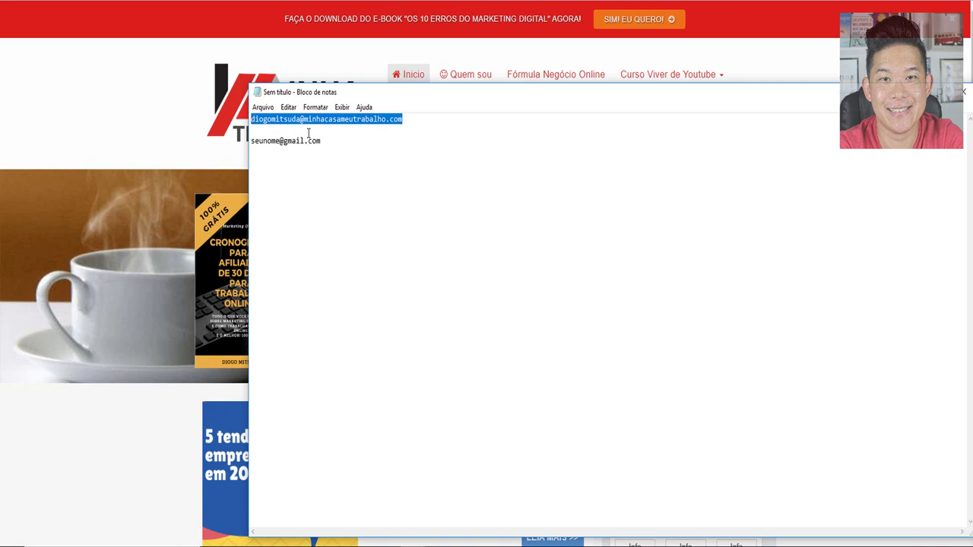
Switch to the Minha Casa Meu Trabalho site in the browser and look through the home page's article list.
{"action": "key", "text": "alt+Tab"}
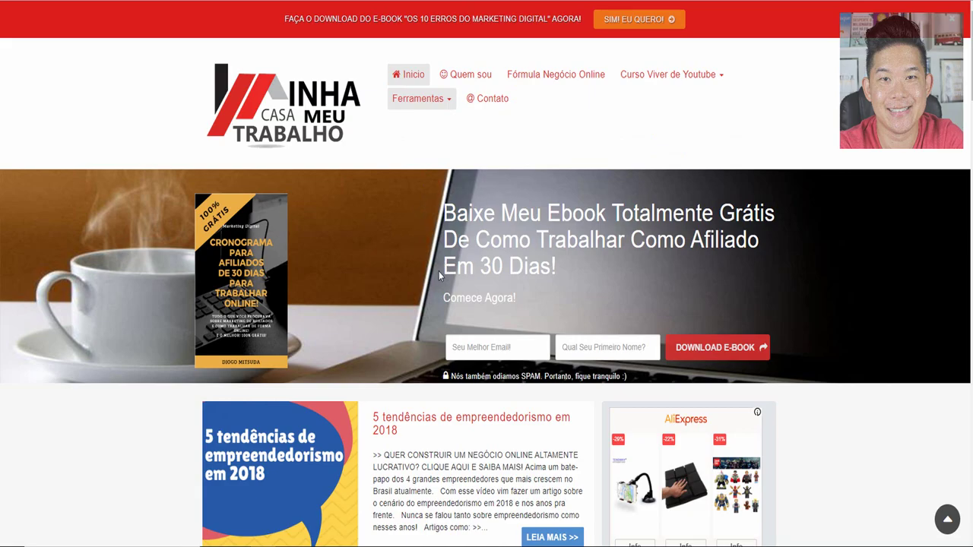
{"action": "scroll", "coordinate": [435, 269], "scroll_direction": "down", "scroll_amount": 5}
{"action": "scroll", "coordinate": [438, 274], "scroll_direction": "down", "scroll_amount": 10}
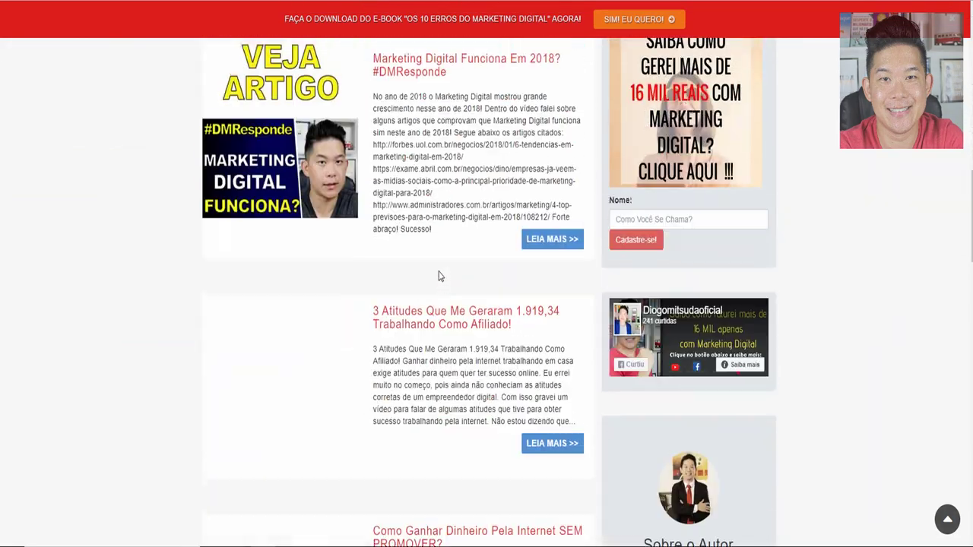
{"action": "scroll", "coordinate": [438, 276], "scroll_direction": "up", "scroll_amount": 10}
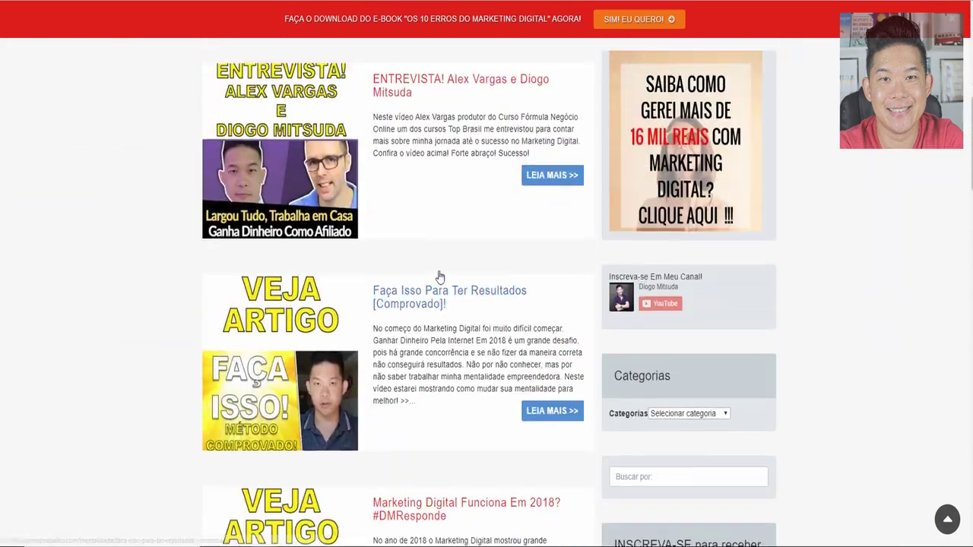
{"action": "scroll", "coordinate": [439, 275], "scroll_direction": "up", "scroll_amount": 3}
{"action": "scroll", "coordinate": [438, 275], "scroll_direction": "down", "scroll_amount": 3}
{"action": "scroll", "coordinate": [439, 274], "scroll_direction": "up", "scroll_amount": 3}
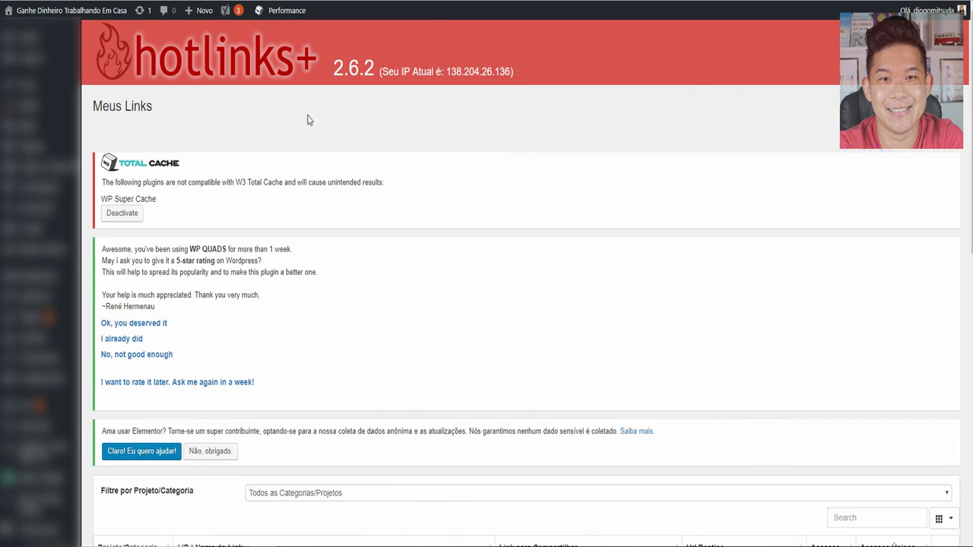
Examine the first entry in the Hotlinks+ link table, highlighting its destination URL and its shareable link for comparison.
{"action": "scroll", "coordinate": [308, 120], "scroll_direction": "down", "scroll_amount": 3}
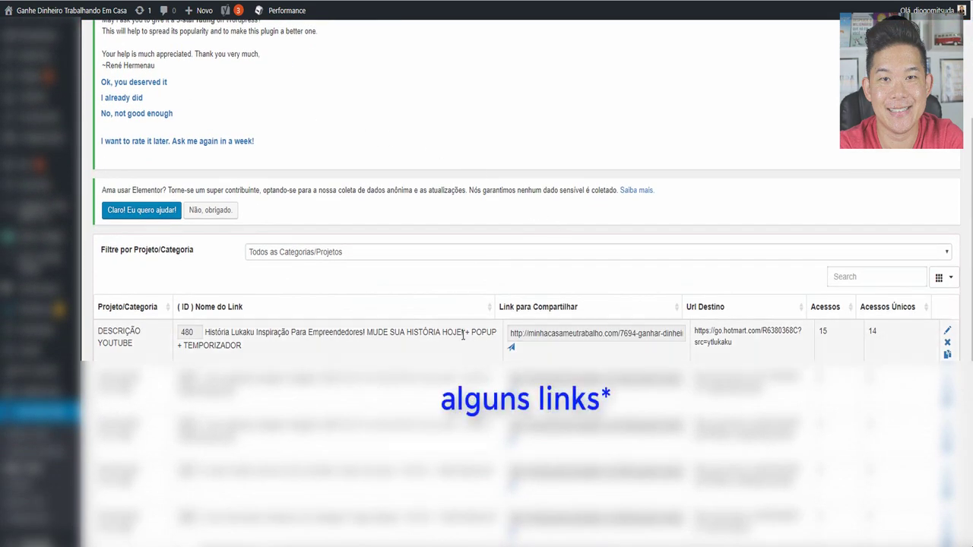
{"action": "left_click_drag", "start_coordinate": [711, 332], "coordinate": [780, 348]}
{"action": "left_click", "coordinate": [769, 332]}
{"action": "triple_click", "coordinate": [730, 342]}
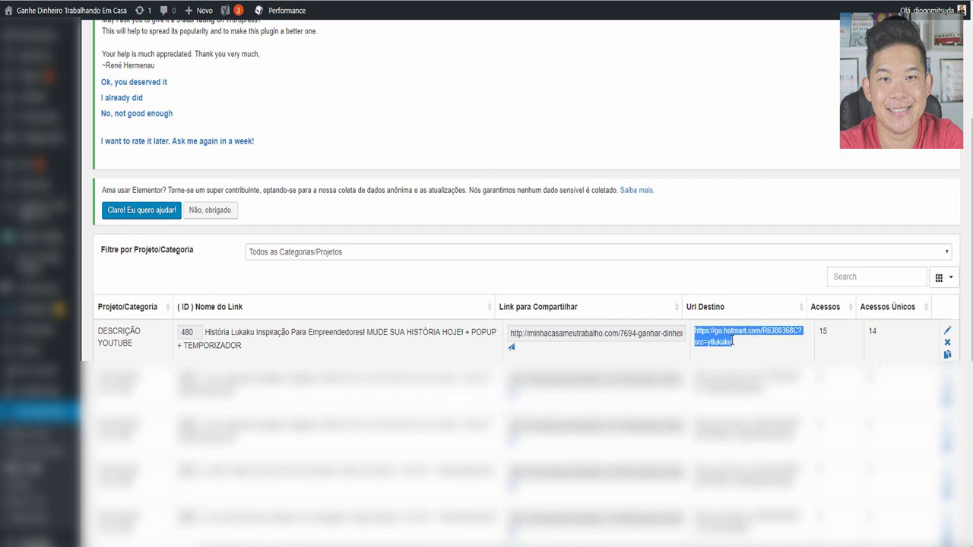
{"action": "left_click_drag", "start_coordinate": [645, 333], "coordinate": [623, 333]}
{"action": "left_click_drag", "start_coordinate": [692, 332], "coordinate": [745, 329]}
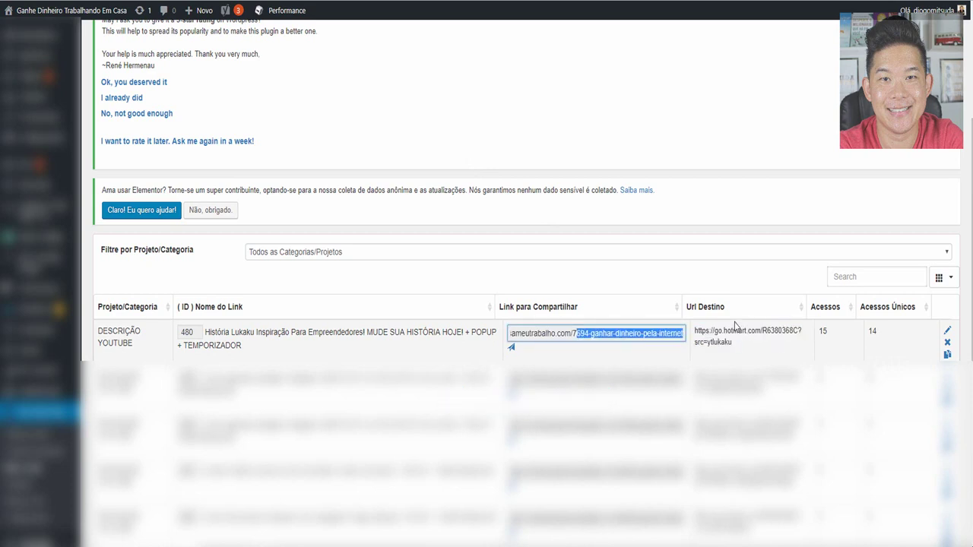
{"action": "triple_click", "coordinate": [662, 334]}
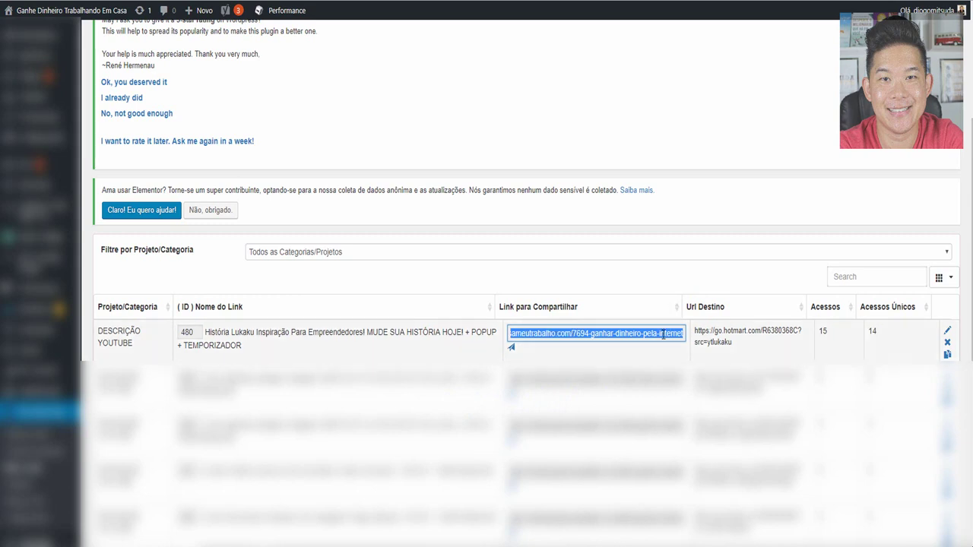
{"action": "left_click", "coordinate": [673, 335]}
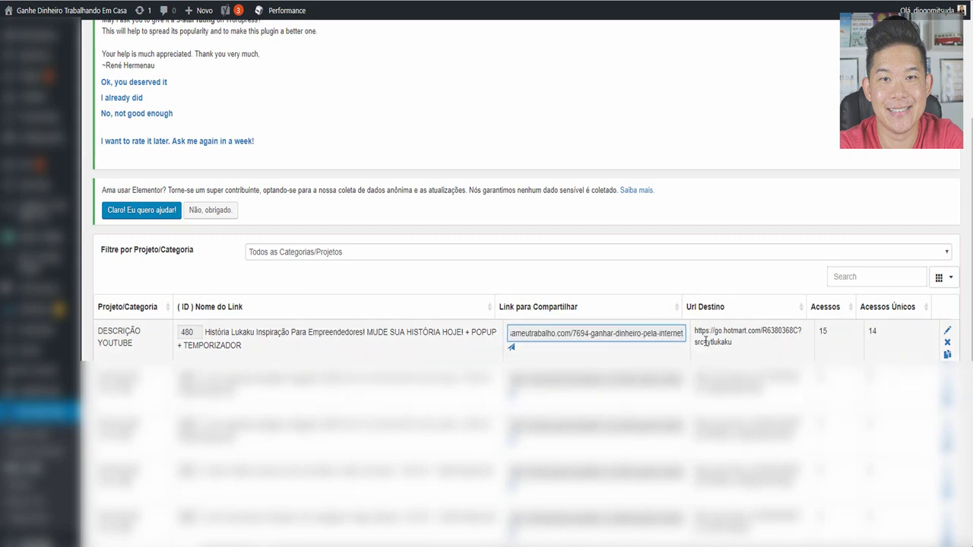
{"action": "left_click_drag", "start_coordinate": [569, 334], "coordinate": [530, 338]}
{"action": "left_click", "coordinate": [530, 338]}
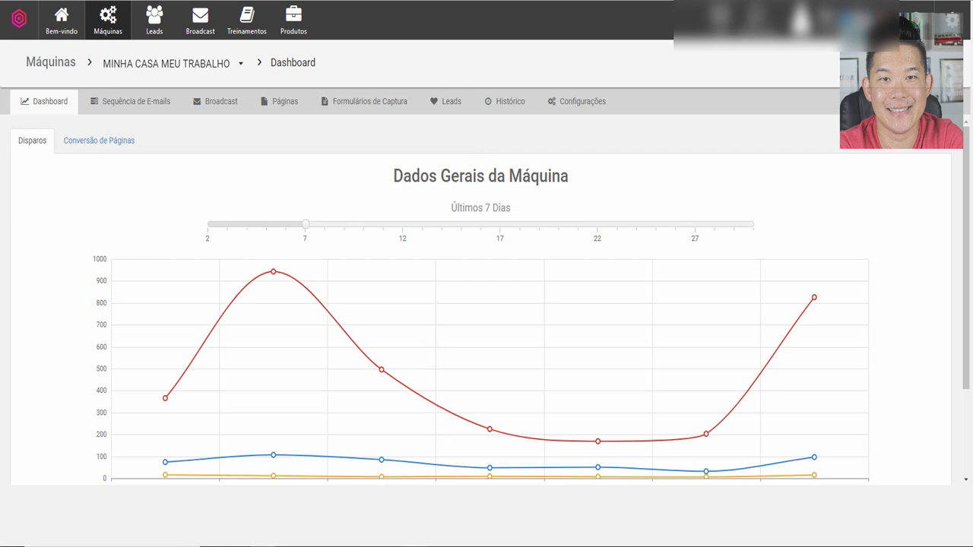
Switch to the Notepad note and compare the custom-domain e-mail address with the Gmail address, highlighting their parts.
{"action": "left_click", "coordinate": [446, 486]}
{"action": "left_click", "coordinate": [299, 185]}
{"action": "left_click_drag", "start_coordinate": [304, 123], "coordinate": [243, 127]}
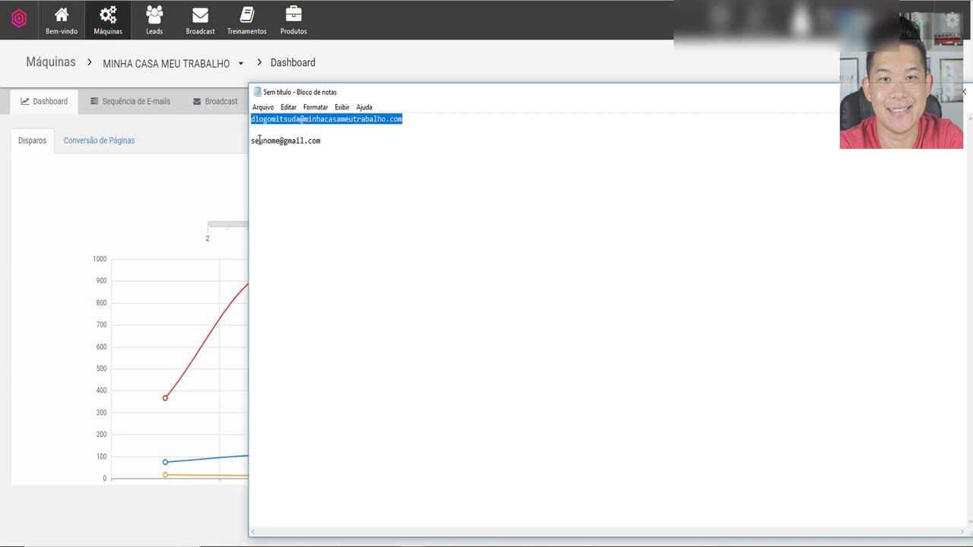
{"action": "left_click", "coordinate": [288, 129]}
{"action": "left_click_drag", "start_coordinate": [293, 120], "coordinate": [237, 124]}
{"action": "left_click", "coordinate": [291, 122]}
{"action": "left_click_drag", "start_coordinate": [415, 119], "coordinate": [238, 127]}
{"action": "left_click_drag", "start_coordinate": [324, 141], "coordinate": [252, 145]}
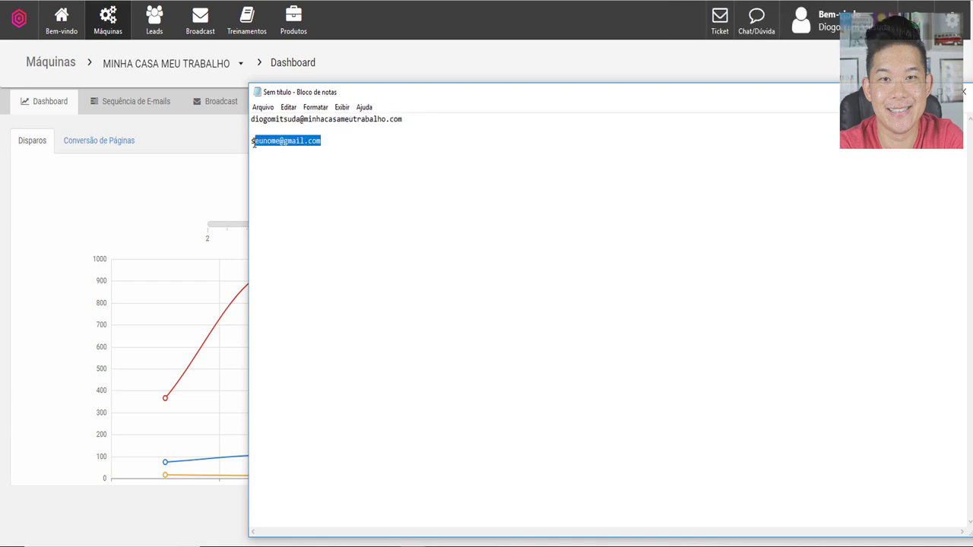
{"action": "left_click", "coordinate": [253, 143]}
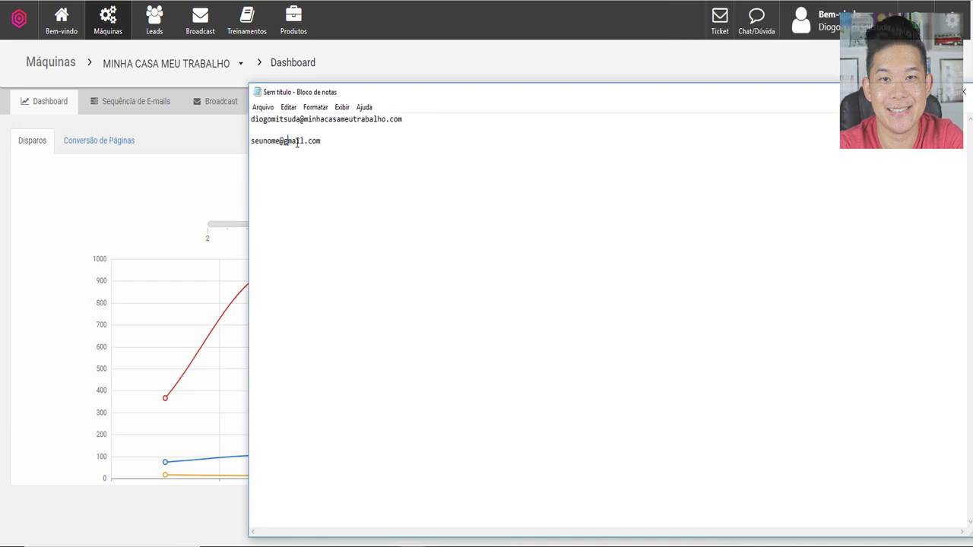
{"action": "left_click_drag", "start_coordinate": [323, 142], "coordinate": [280, 143]}
{"action": "left_click", "coordinate": [280, 143]}
{"action": "left_click_drag", "start_coordinate": [325, 141], "coordinate": [358, 121]}
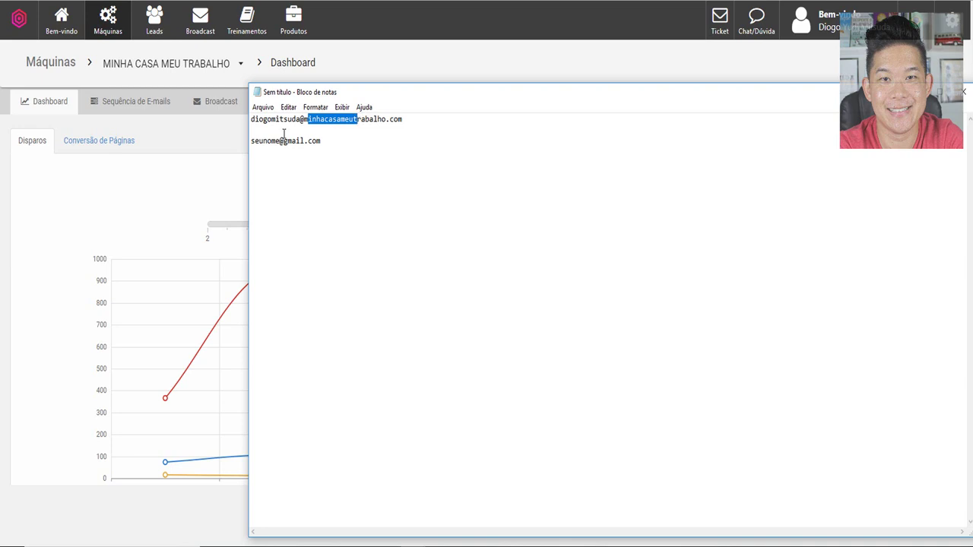
{"action": "left_click", "coordinate": [220, 132]}
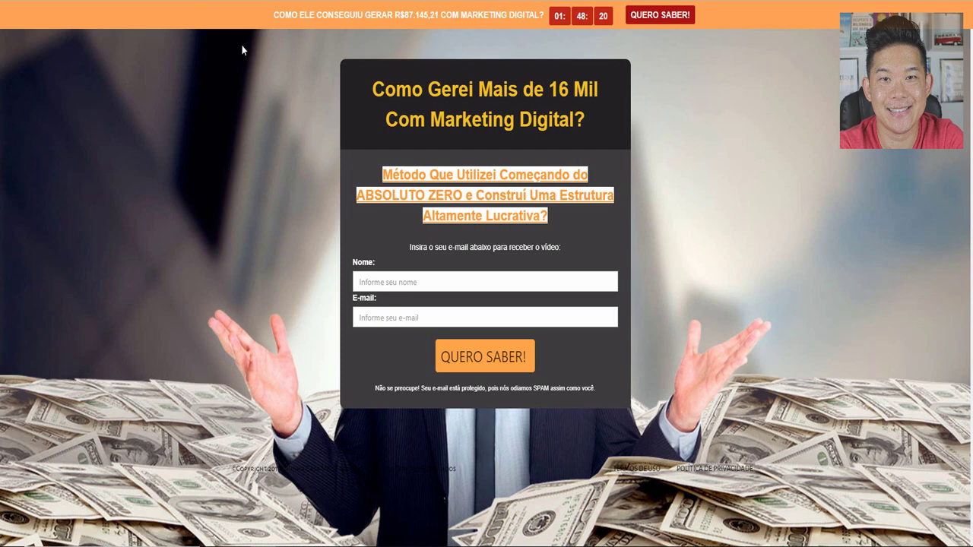
Examine the capture page's address in the Notepad note, highlighting the domain and the page path, and compare it with the page.
{"action": "mouse_move", "coordinate": [412, 543]}
{"action": "left_click", "coordinate": [358, 502]}
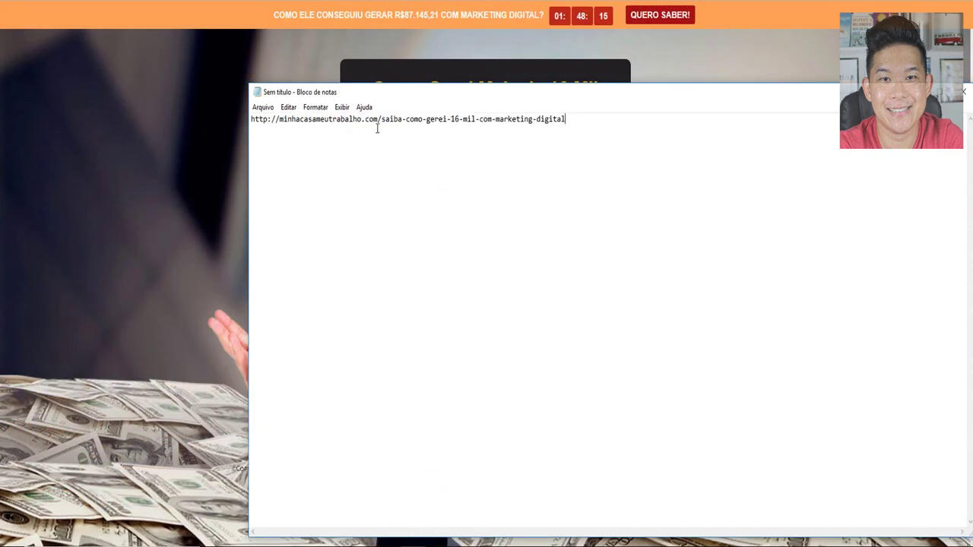
{"action": "left_click_drag", "start_coordinate": [382, 120], "coordinate": [250, 122]}
{"action": "left_click_drag", "start_coordinate": [388, 120], "coordinate": [590, 114]}
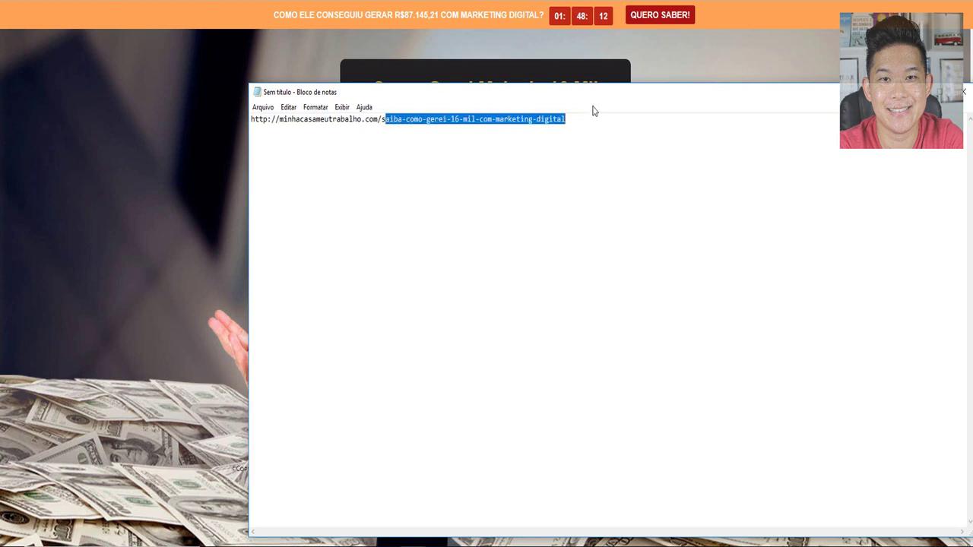
{"action": "left_click", "coordinate": [663, 78]}
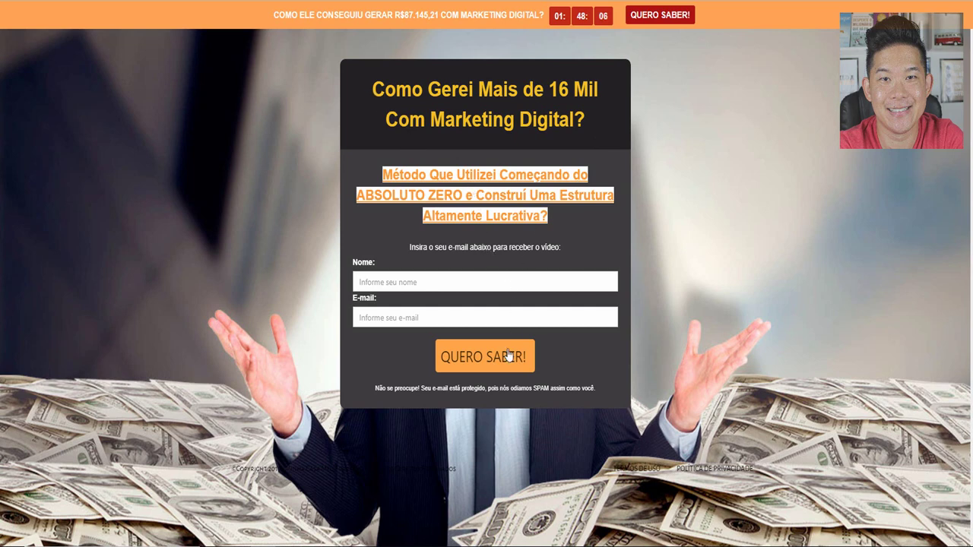
{"action": "key", "text": "alt+Tab"}
{"action": "left_click", "coordinate": [454, 185]}
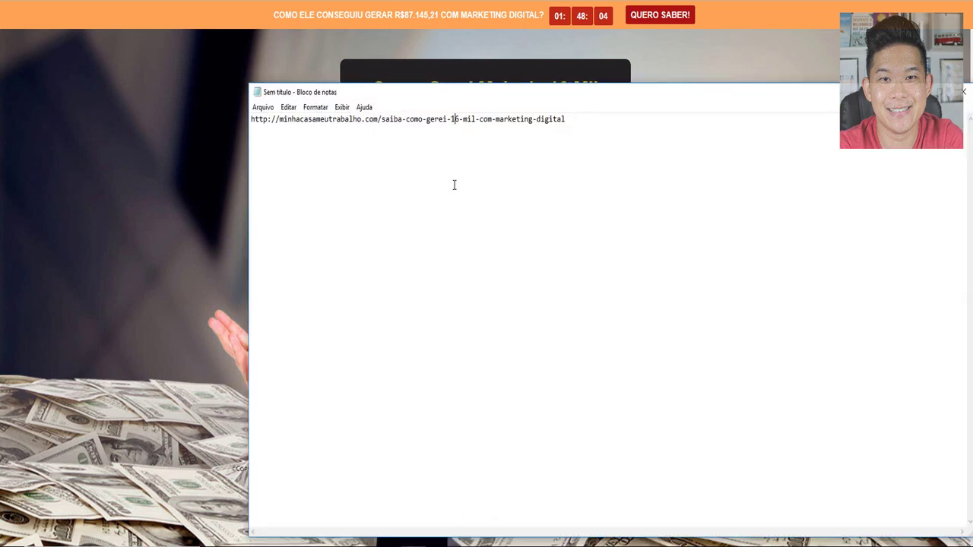
{"action": "left_click_drag", "start_coordinate": [565, 120], "coordinate": [474, 119]}
{"action": "left_click", "coordinate": [325, 120]}
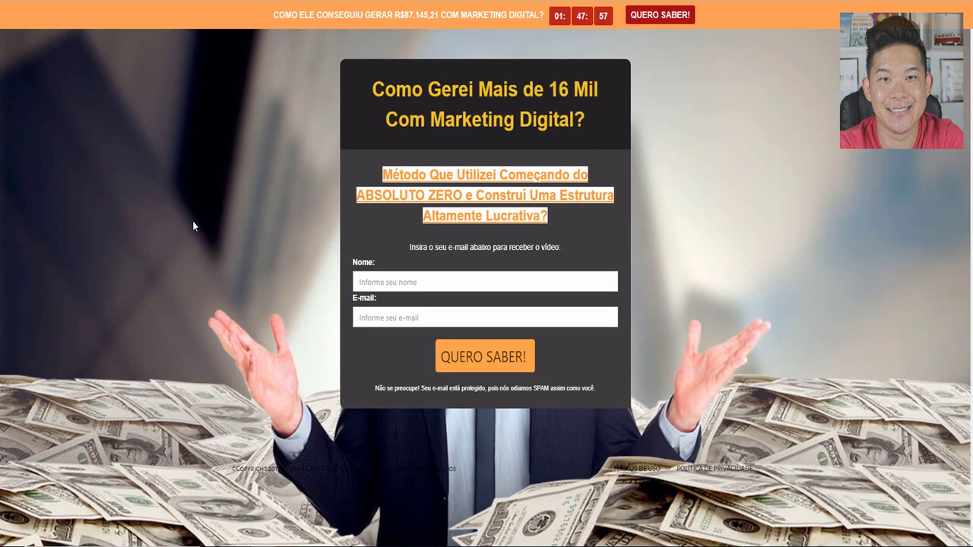
{"action": "left_click", "coordinate": [171, 227]}
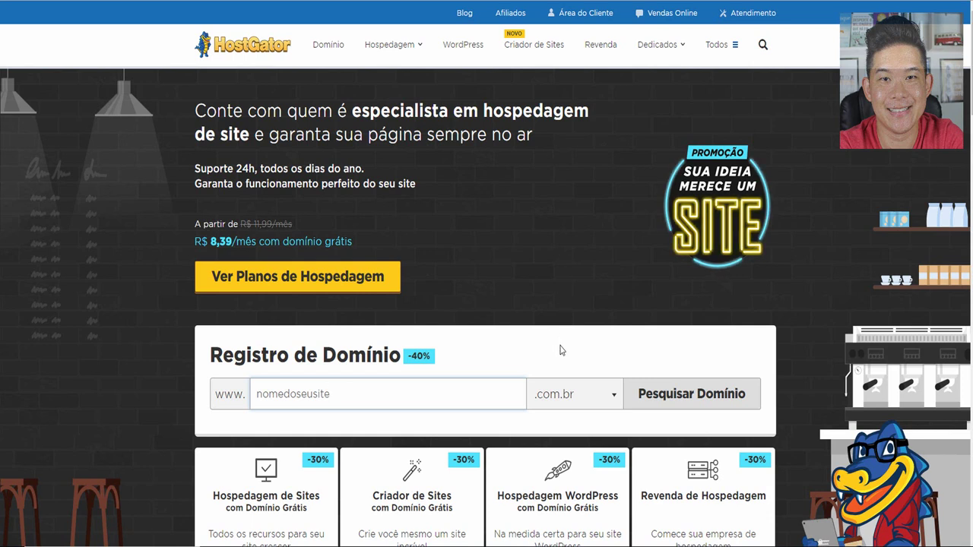
Search the domain extensions for "net" and "adv" in the domain registration form, and highlight the registration discount.
{"action": "left_click", "coordinate": [559, 400]}
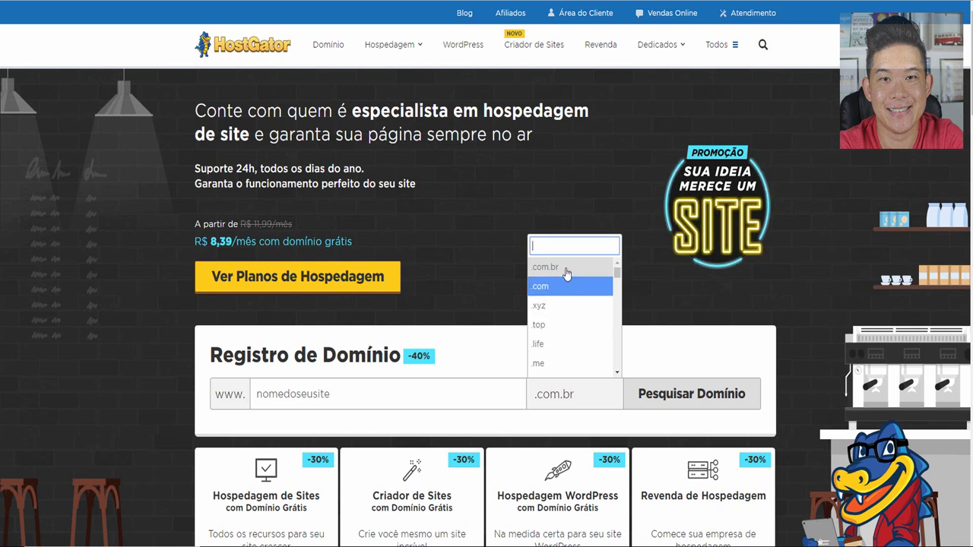
{"action": "type", "text": "net"}
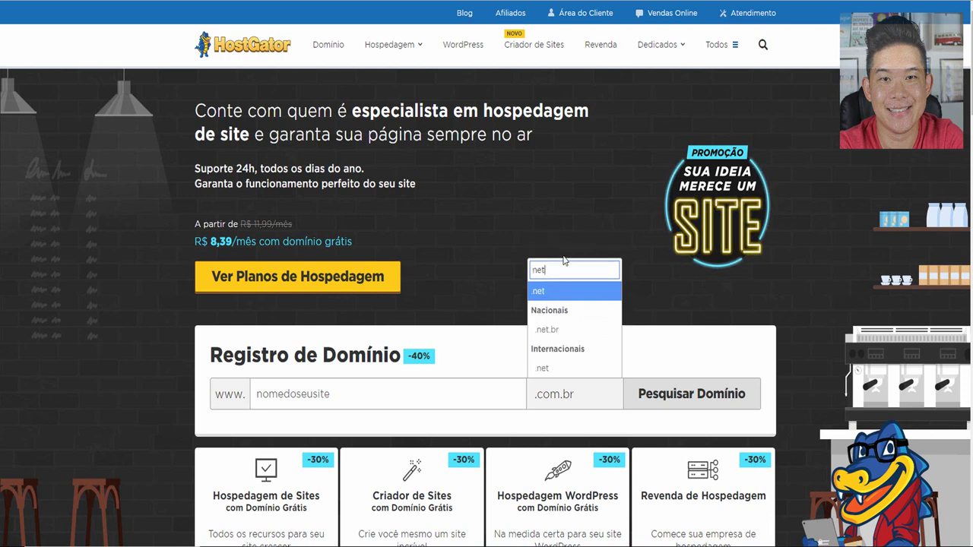
{"action": "key", "text": "ctrl+a"}
{"action": "type", "text": "adv"}
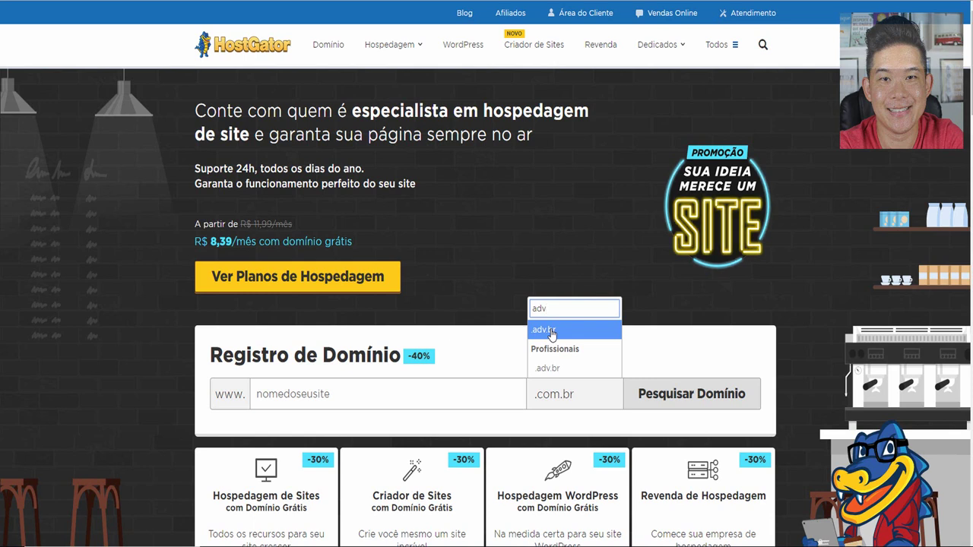
{"action": "key", "text": "ctrl+a"}
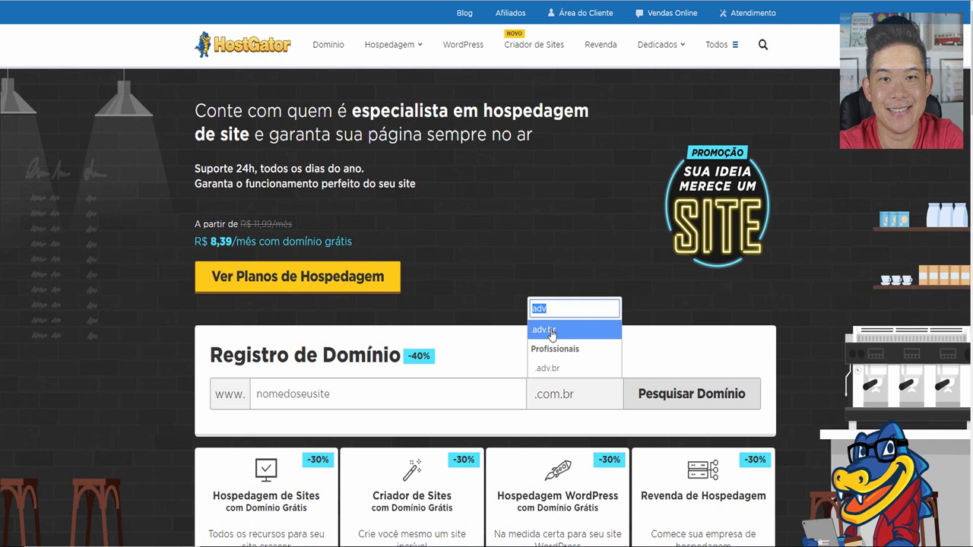
{"action": "key", "text": "BackSpace"}
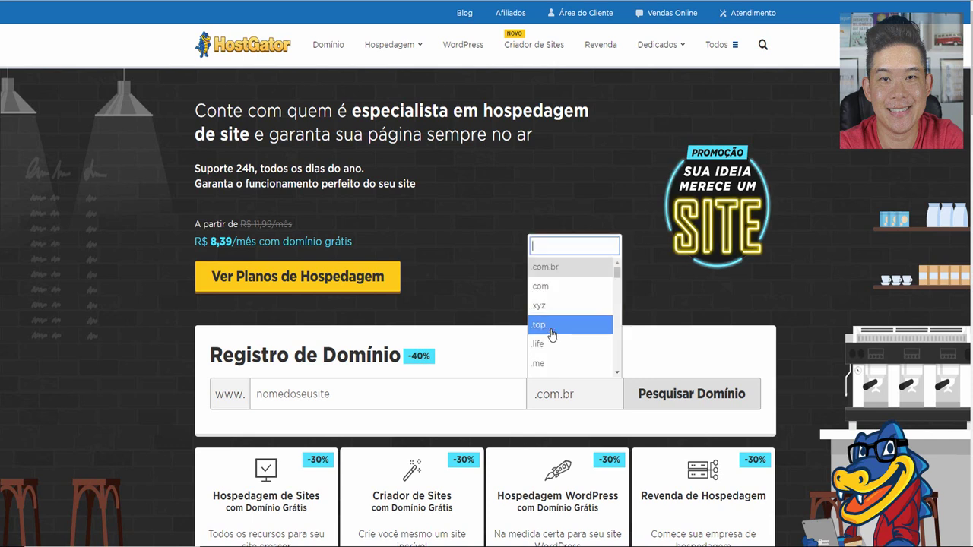
{"action": "left_click", "coordinate": [489, 305]}
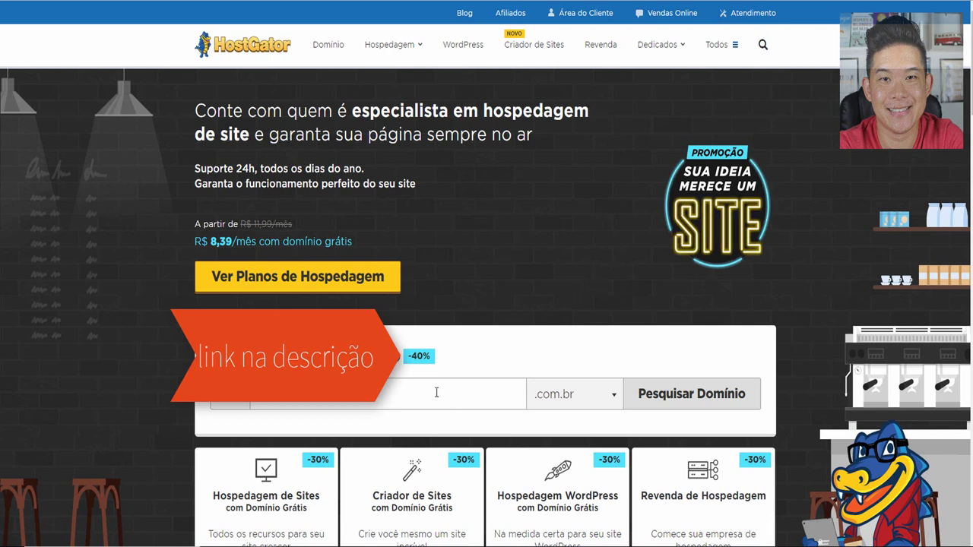
{"action": "mouse_move", "coordinate": [403, 355]}
{"action": "left_mouse_down"}
{"action": "mouse_move", "coordinate": [429, 355]}
{"action": "mouse_move", "coordinate": [402, 359]}
{"action": "left_mouse_up"}
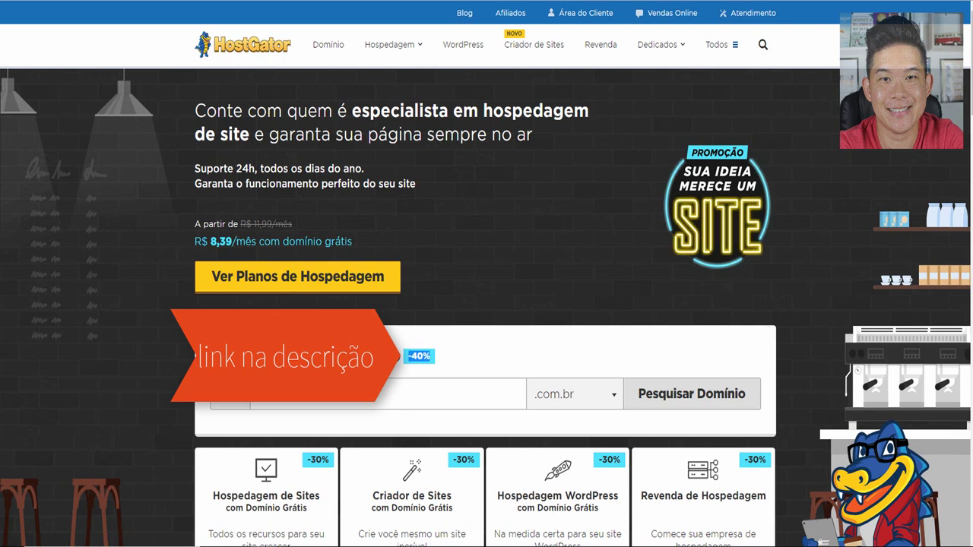
{"action": "left_click", "coordinate": [494, 320]}
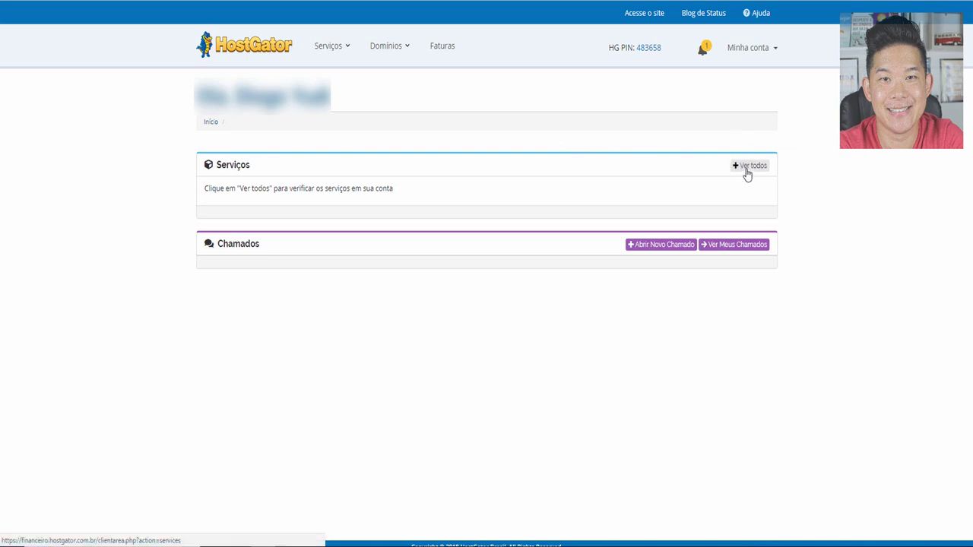
Go from the HostGator services list to the hosting control panel and open its Contas de email page.
{"action": "left_click", "coordinate": [747, 175]}
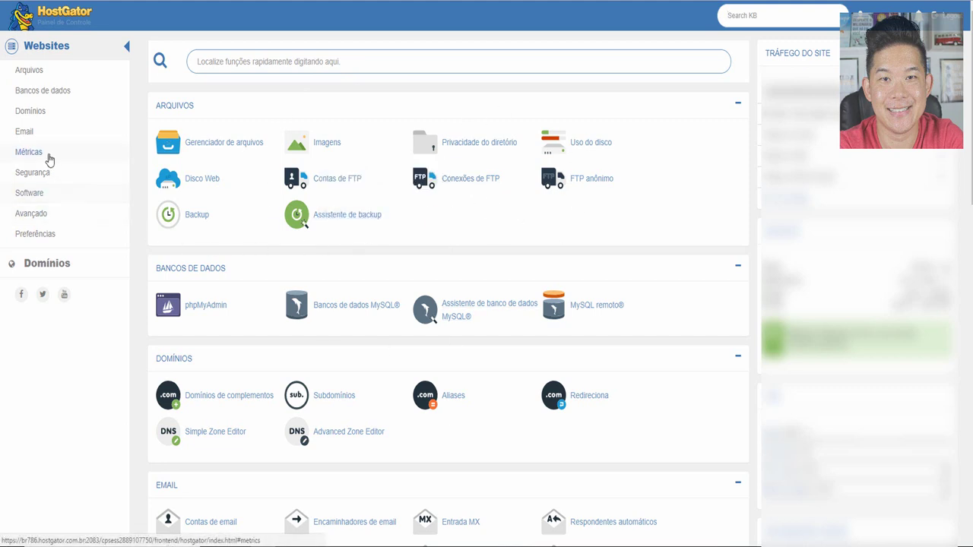
{"action": "left_click", "coordinate": [28, 137]}
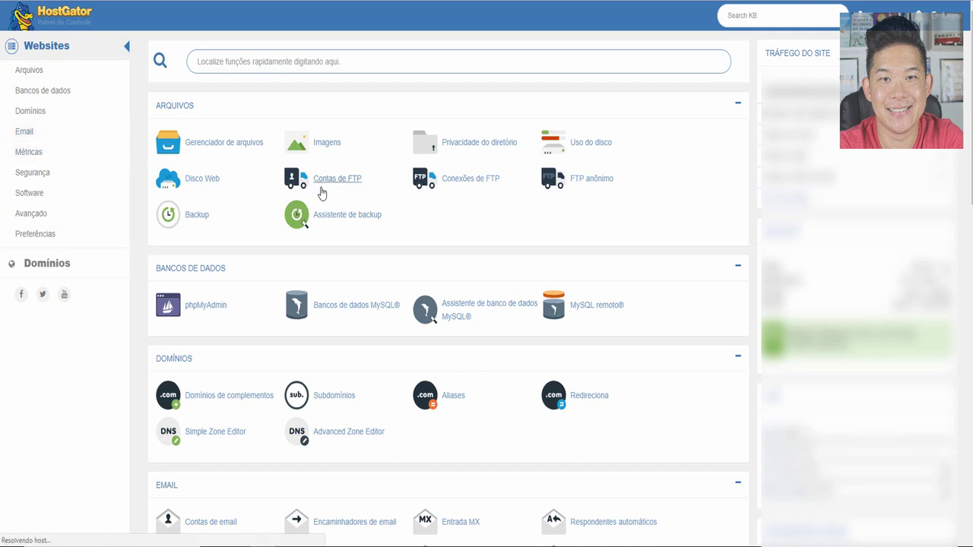
{"action": "scroll", "coordinate": [320, 219], "scroll_direction": "down", "scroll_amount": 5}
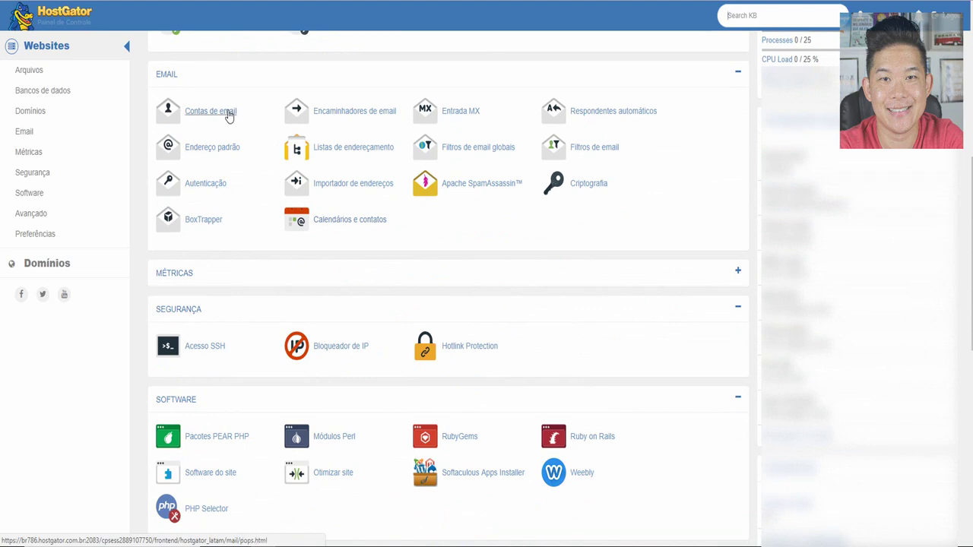
{"action": "right_click", "coordinate": [228, 114]}
{"action": "left_click", "coordinate": [266, 122]}
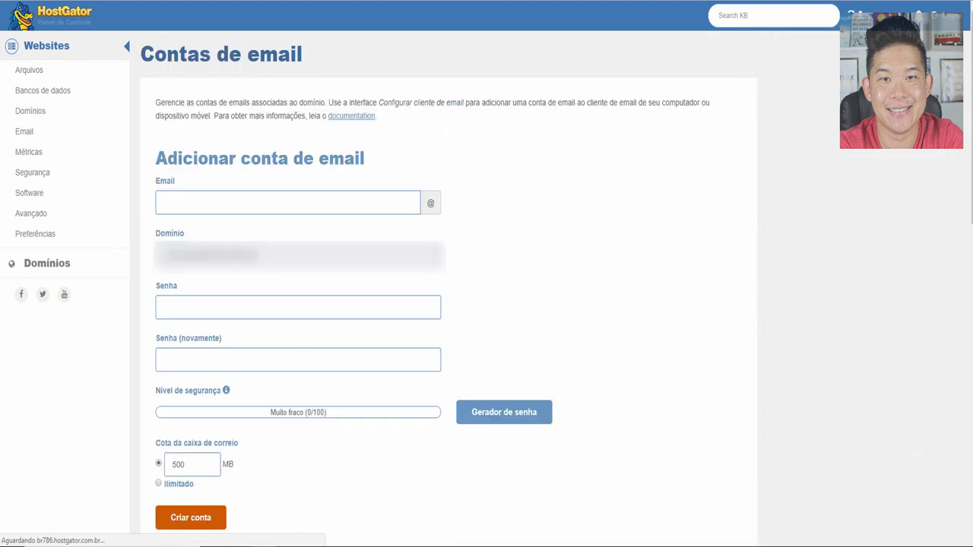
Check the domain choices for the new email account and enter "contato" as its email name.
{"action": "left_click", "coordinate": [255, 195]}
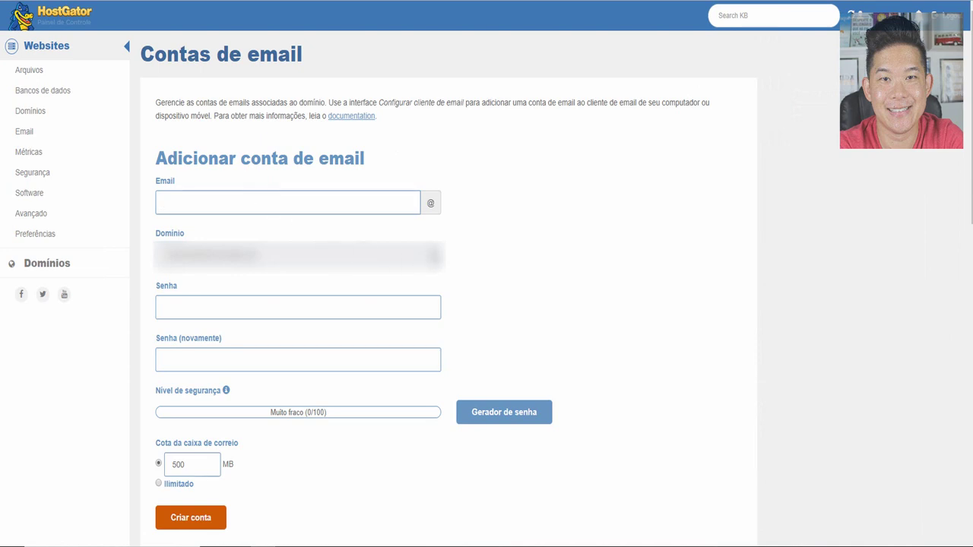
{"action": "left_click", "coordinate": [297, 256]}
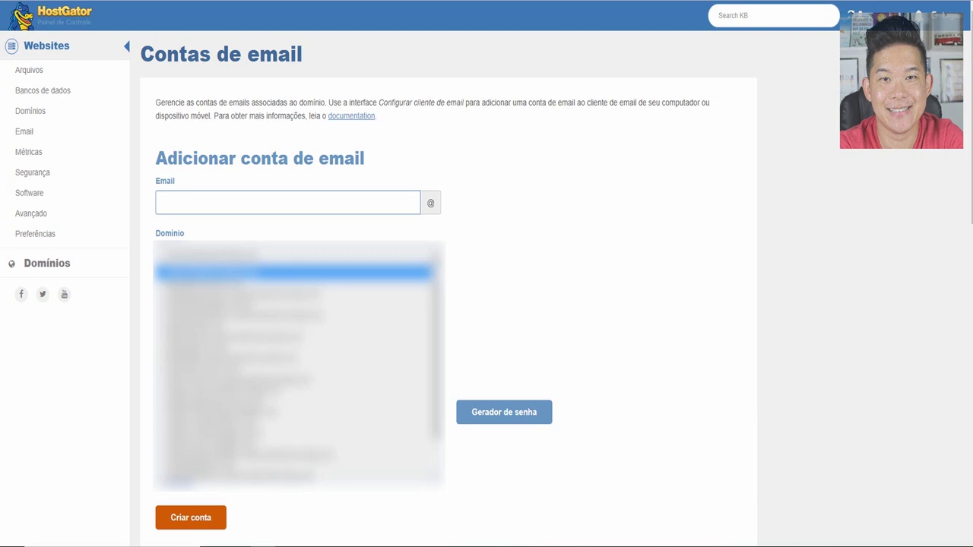
{"action": "left_click", "coordinate": [483, 247]}
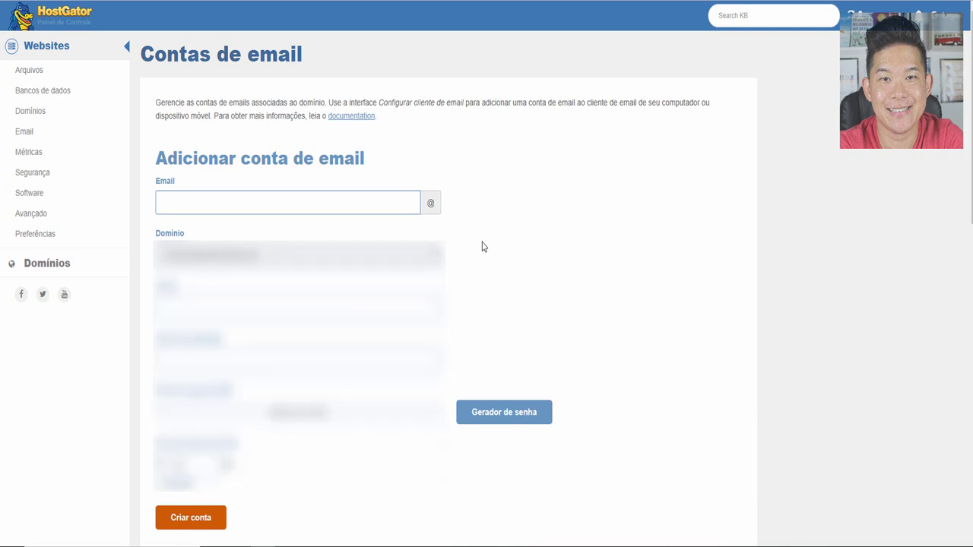
{"action": "left_click", "coordinate": [389, 202]}
{"action": "type", "text": "contato"}
{"action": "left_click_drag", "start_coordinate": [170, 203], "coordinate": [205, 201]}
{"action": "left_click", "coordinate": [207, 202]}
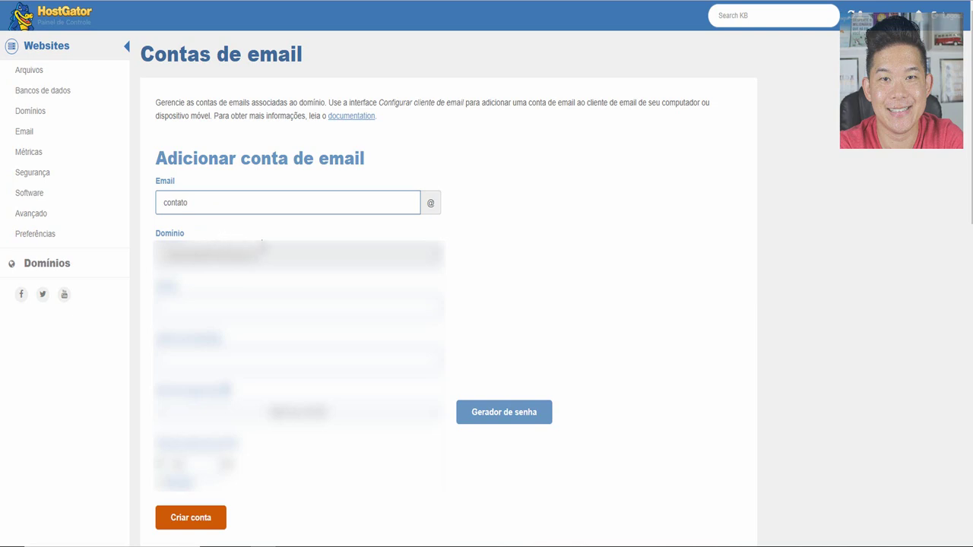